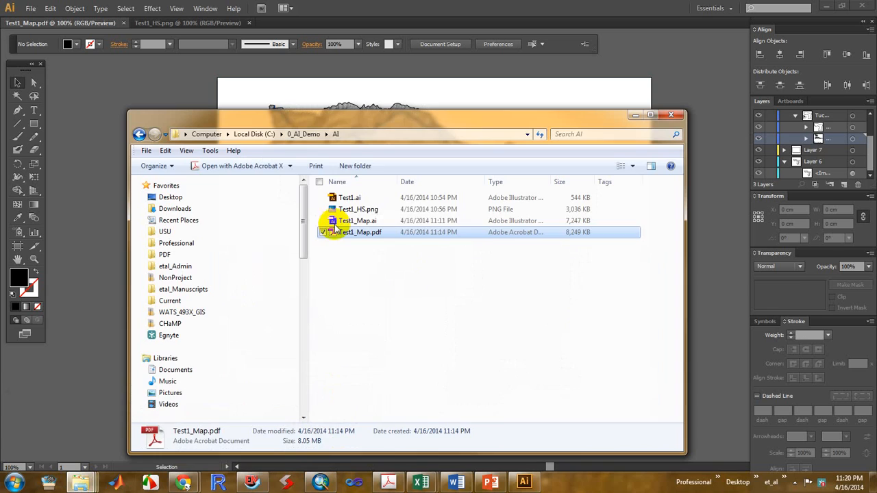
# - Select Test1_Map.ai in the AI folder, return to the map document in Illustrator and open its Save for Web settings
pyautogui.click(459, 221)
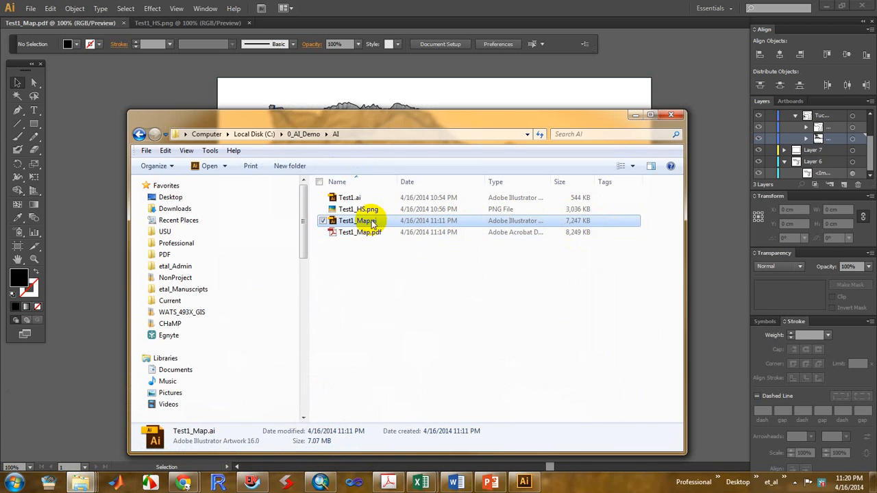
pyautogui.click(678, 79)
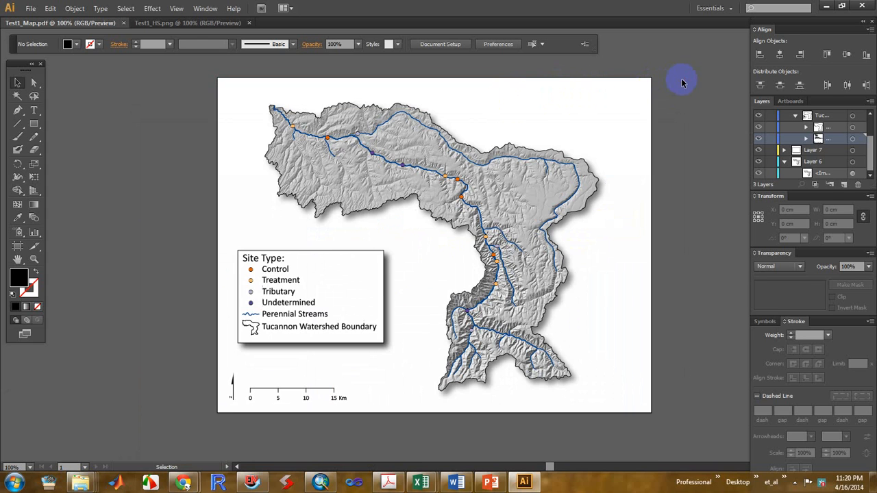
pyautogui.click(31, 9)
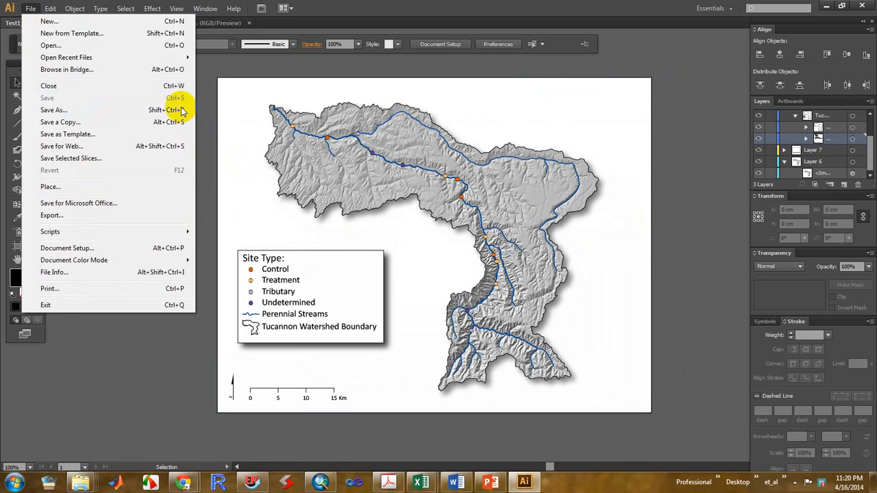
pyautogui.click(73, 147)
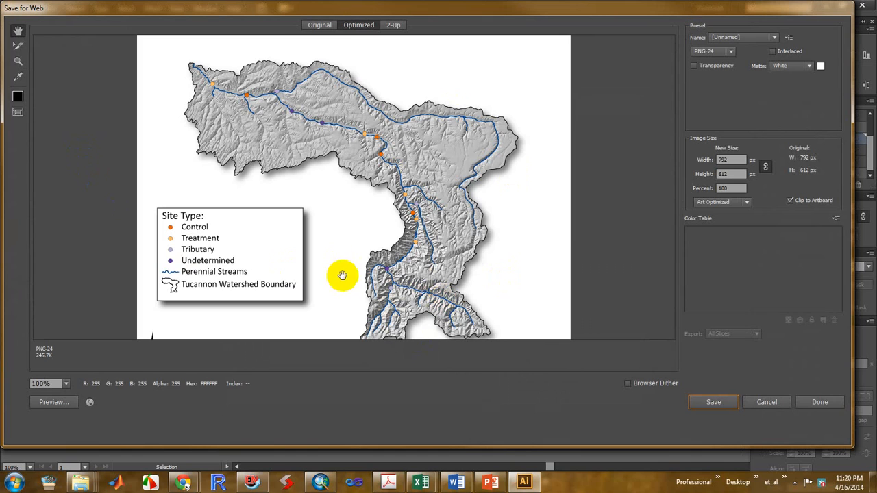
# - Set the web export to 1200 px wide with proportional height, in PNG-24 format
pyautogui.moveTo(342, 275)
pyautogui.mouseDown()
pyautogui.moveTo(308, 163)
pyautogui.moveTo(324, 297)
pyautogui.moveTo(333, 207)
pyautogui.moveTo(338, 283)
pyautogui.mouseUp()
pyautogui.click(730, 160)
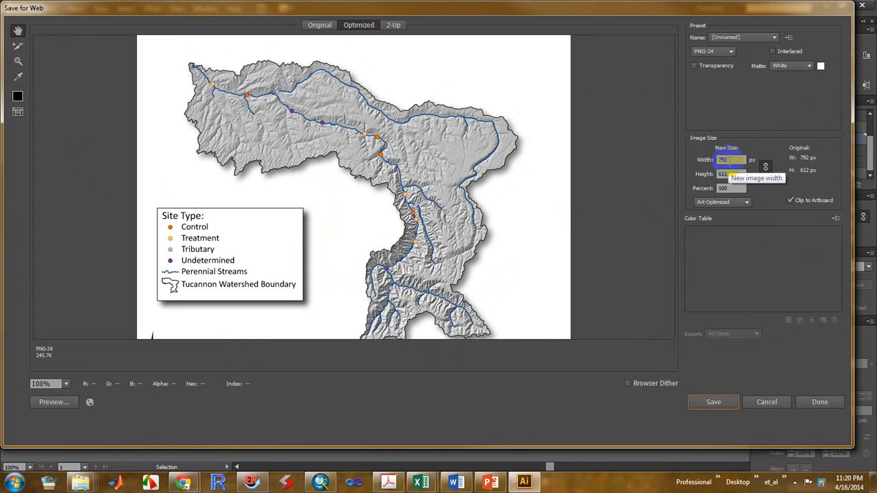
pyautogui.click(724, 174)
pyautogui.click(746, 158)
pyautogui.click(693, 160)
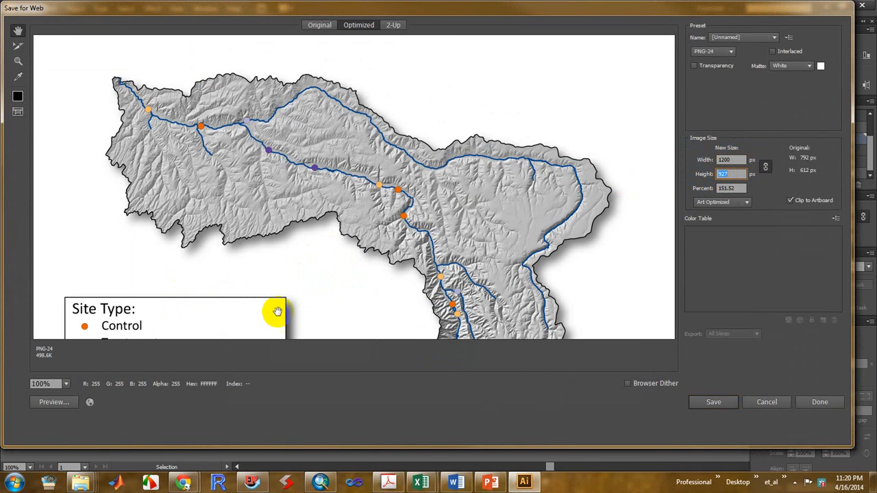
pyautogui.moveTo(279, 309); pyautogui.dragTo(393, 260)
pyautogui.click(732, 160)
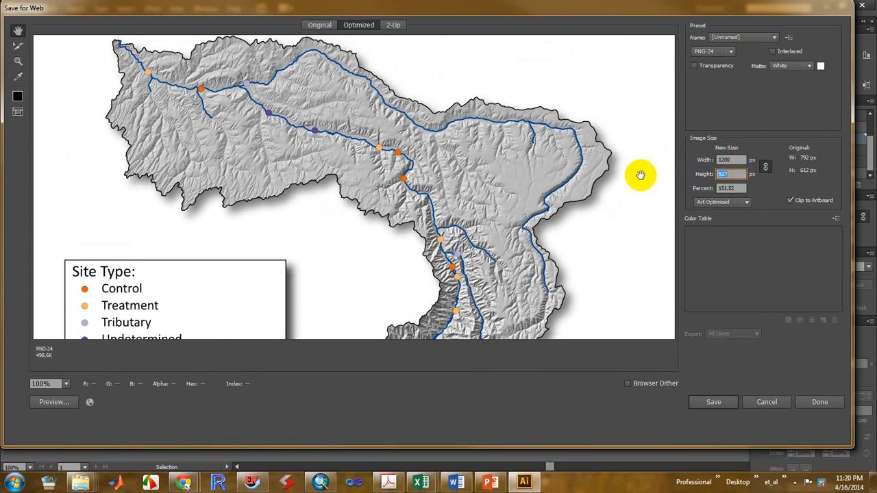
pyautogui.click(727, 54)
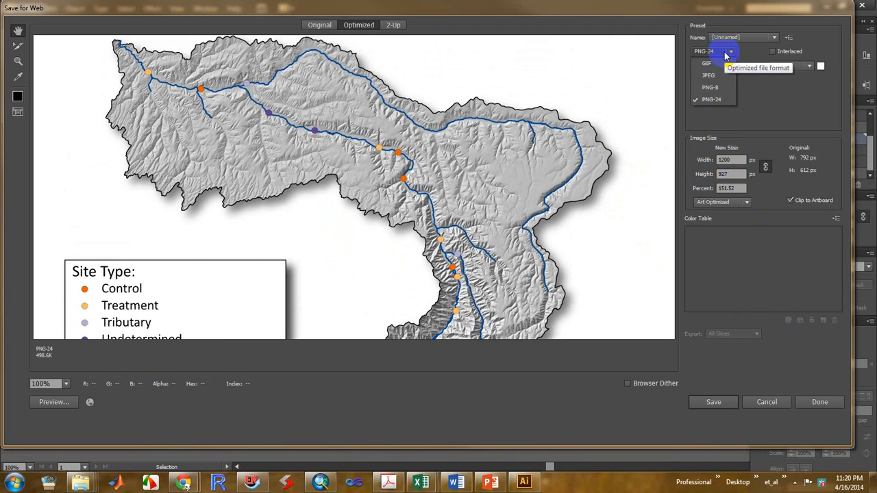
pyautogui.click(716, 99)
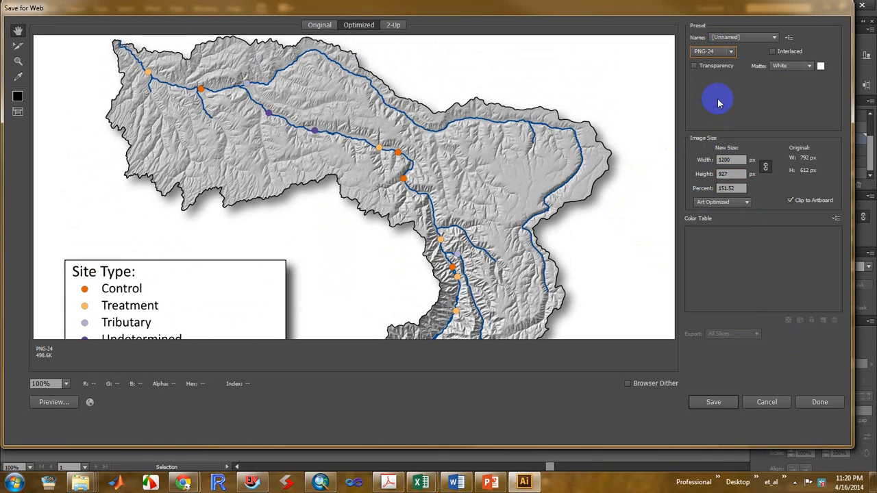
# - Save the optimized image as Test1_Map_1200w.png in the AI folder inside C:\0_AI_Demo
pyautogui.click(713, 404)
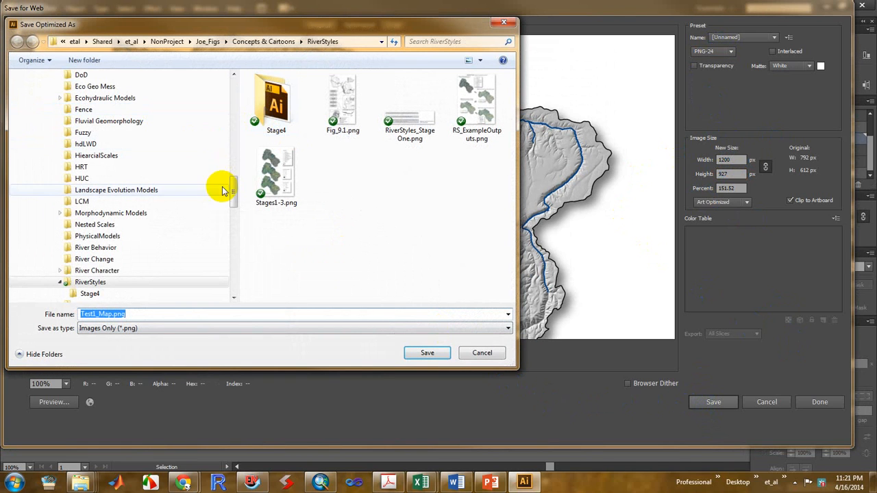
pyautogui.moveTo(232, 194); pyautogui.dragTo(225, 89)
pyautogui.click(36, 116)
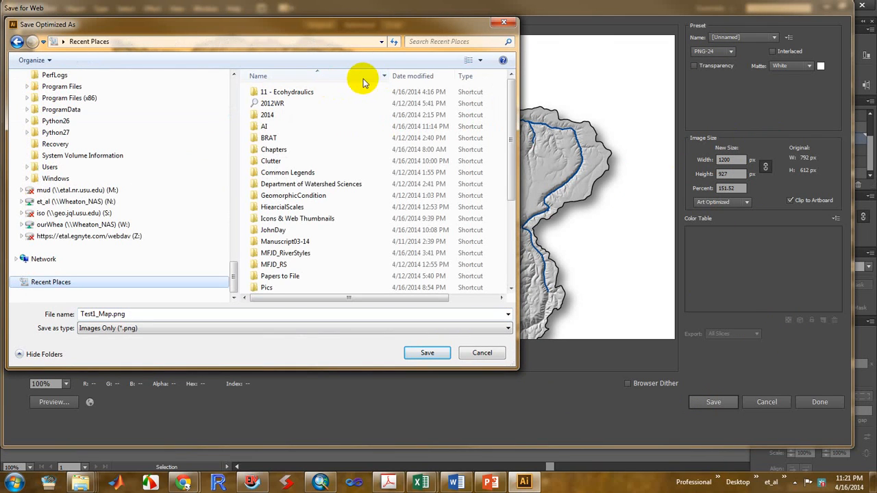
pyautogui.click(277, 90)
pyautogui.doubleClick(276, 95)
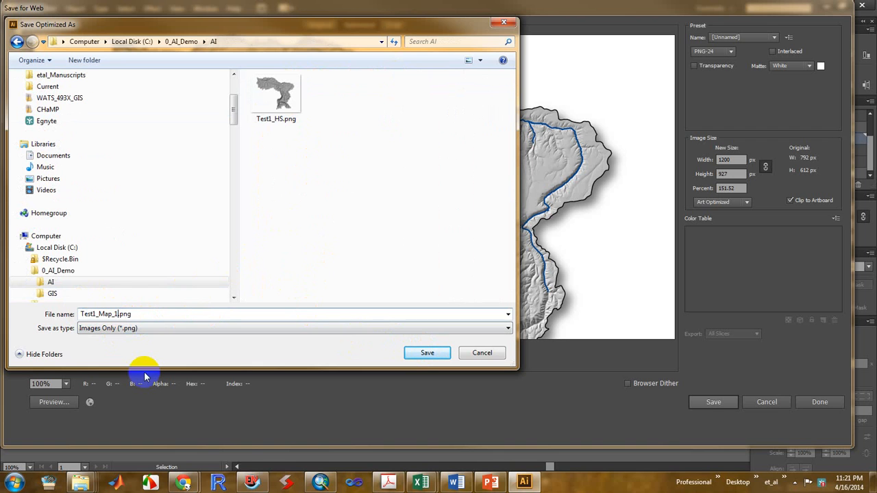
pyautogui.hotkey('ctrl', 'a')
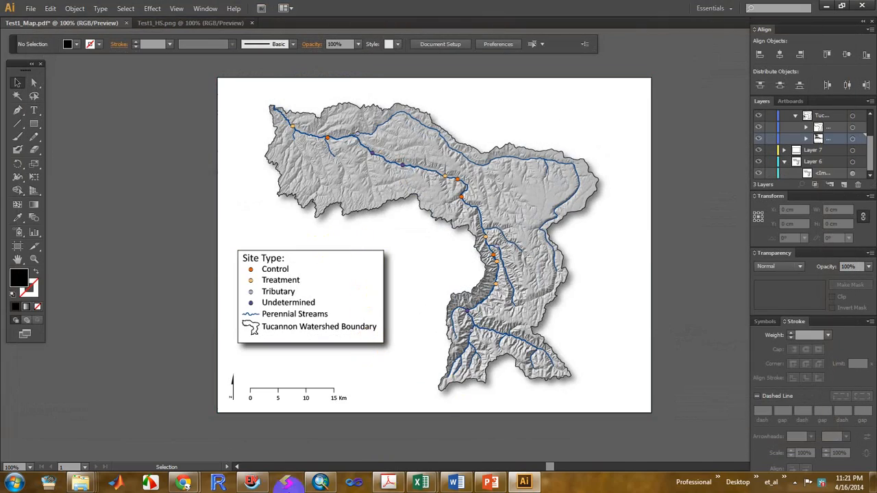
# - Switch to the AI folder in Windows Explorer and check the exported PNG's file size against Test1_Map.ai
pyautogui.click(281, 479)
pyautogui.hotkey('alt', 'Tab')
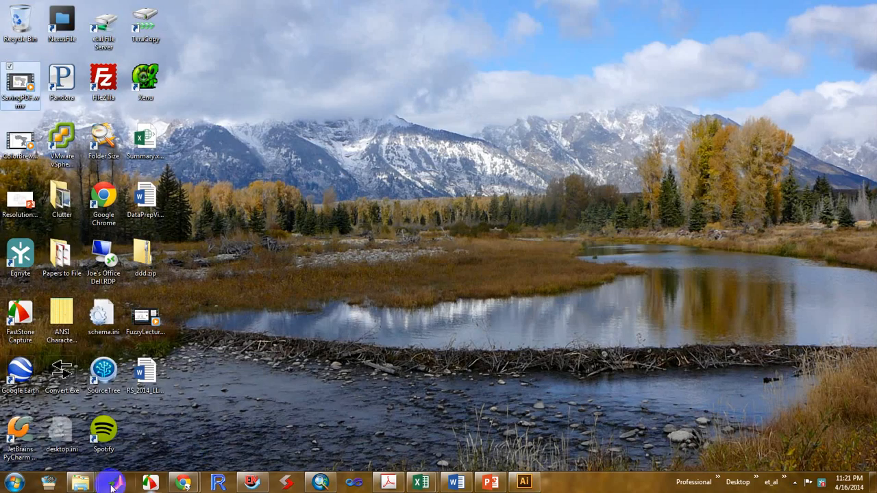
pyautogui.moveTo(84, 481)
pyautogui.click(292, 431)
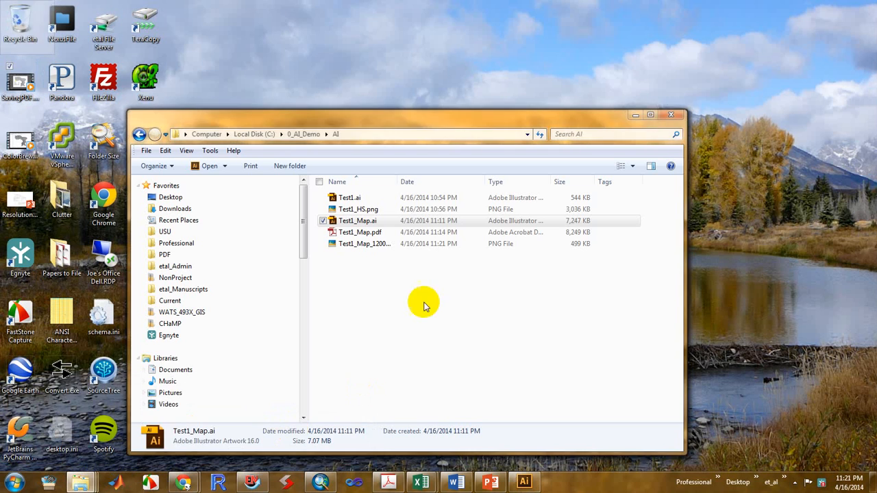
pyautogui.click(390, 259)
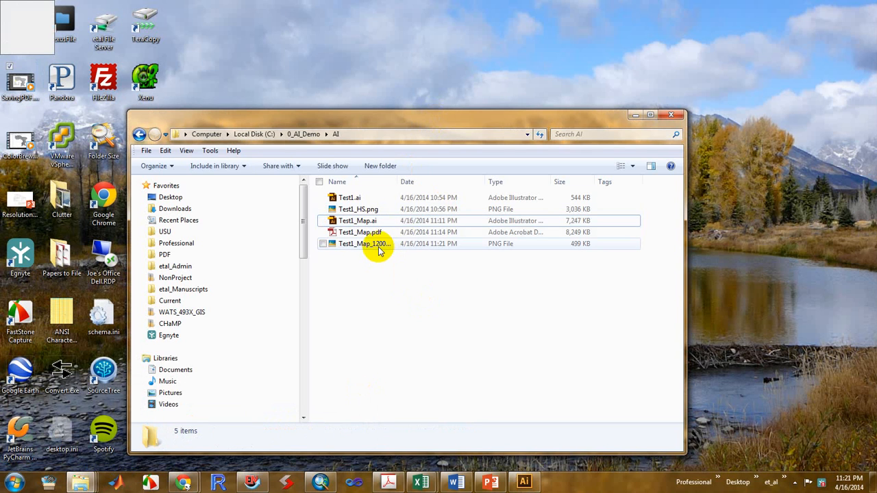
pyautogui.click(564, 223)
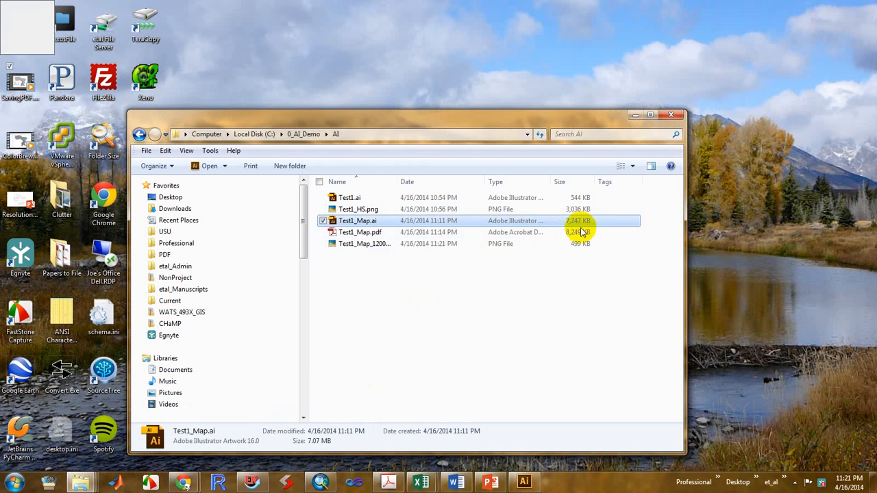
# - Preview Test1_Map_1200w.png at 100% zoom and close the viewer
pyautogui.click(444, 247)
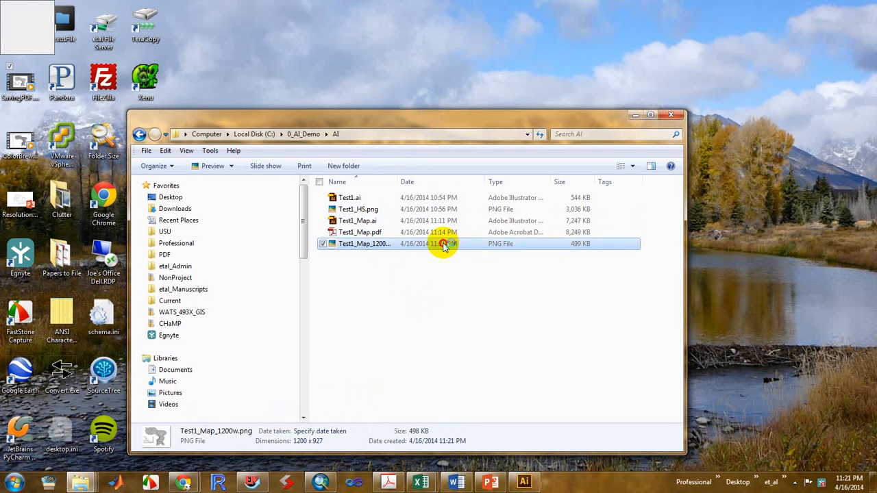
pyautogui.doubleClick(443, 247)
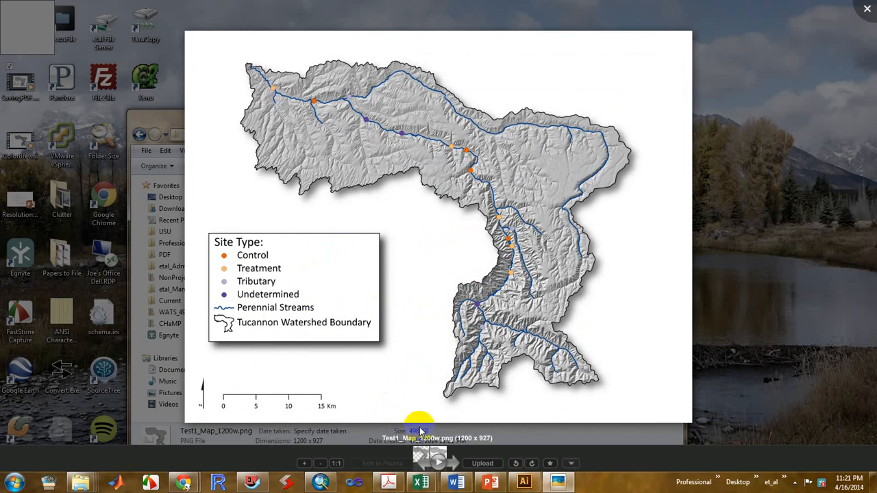
pyautogui.scroll(1, 498, 291)
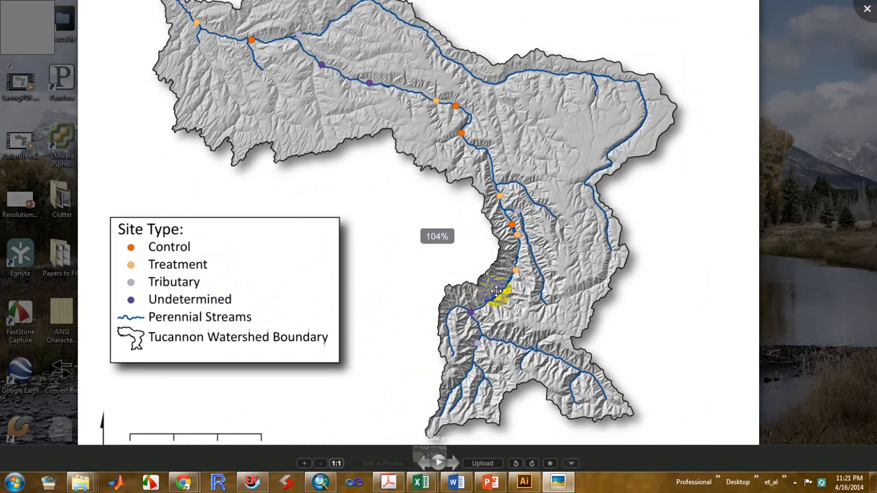
pyautogui.scroll(-1, 497, 290)
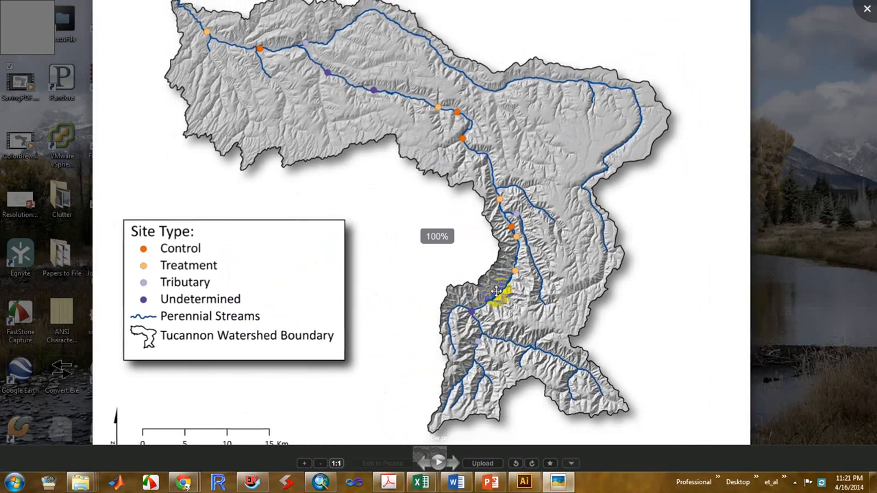
pyautogui.press('Escape')
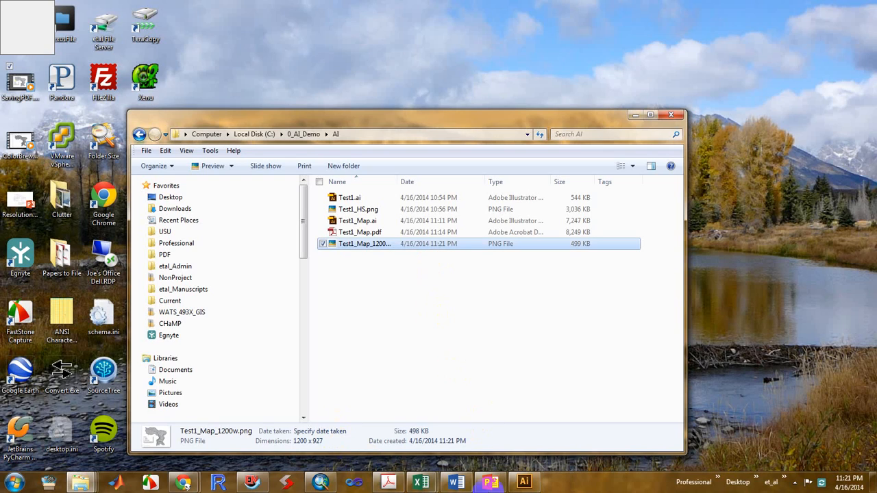
# - Switch back to Illustrator and show the transparency grid behind the map
pyautogui.click(524, 484)
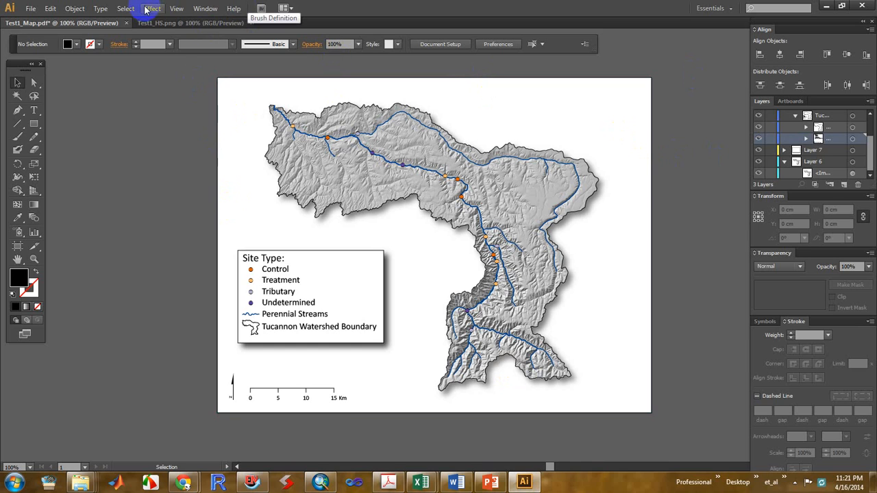
pyautogui.click(179, 10)
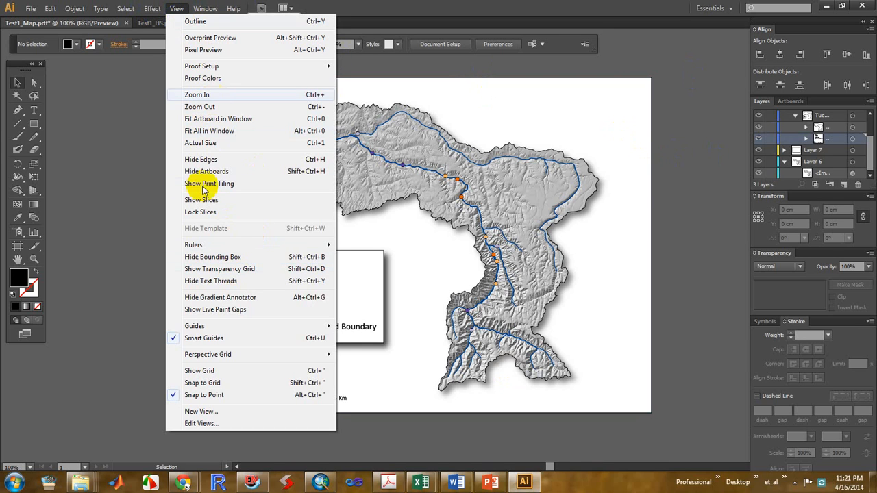
pyautogui.click(220, 269)
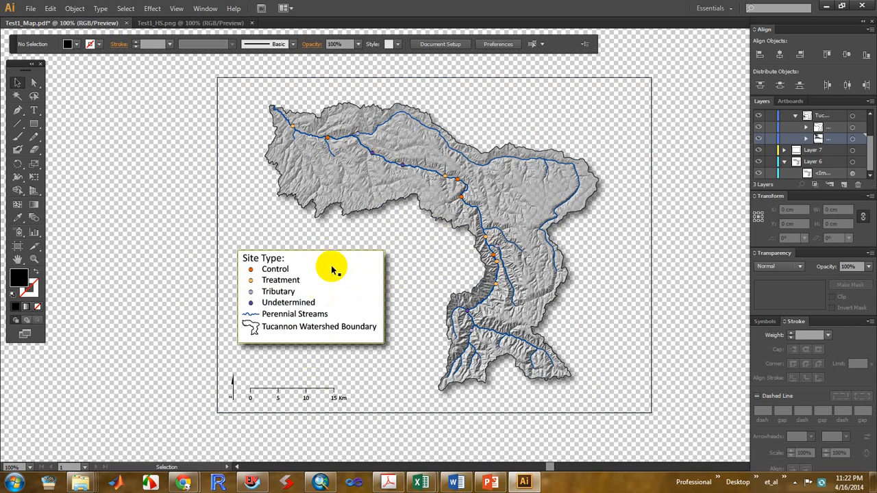
# - Set up a Save for Web export of the map as a PNG-24 with transparency enabled and a 500 px width
pyautogui.click(39, 9)
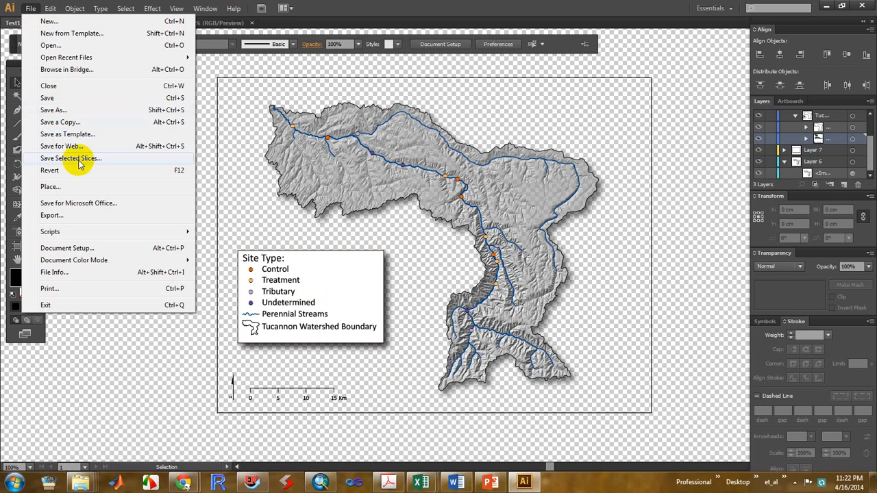
pyautogui.click(49, 145)
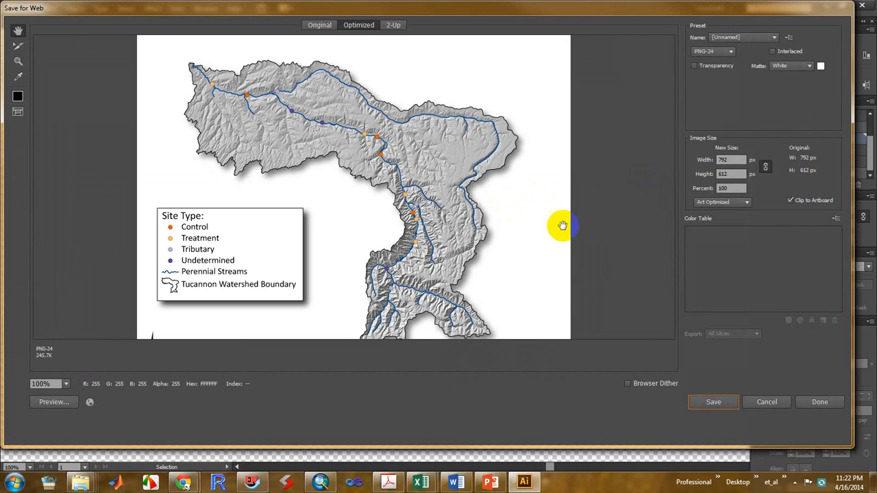
pyautogui.click(694, 67)
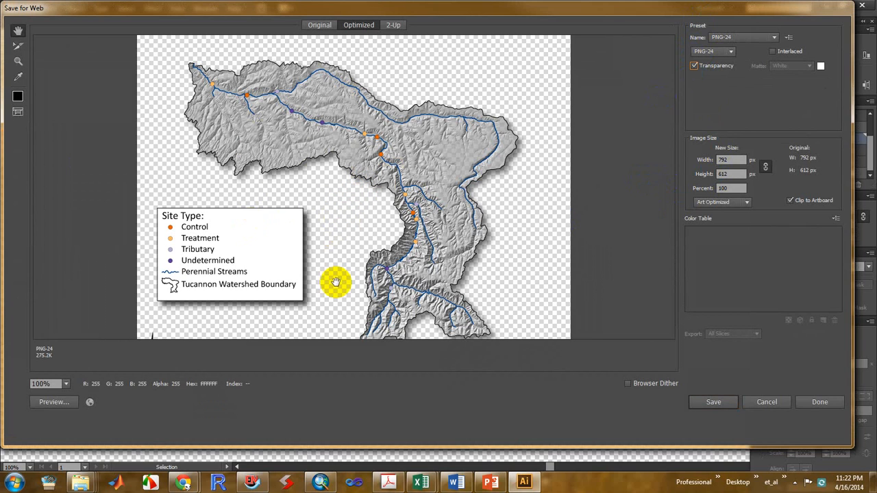
pyautogui.press('Tab')
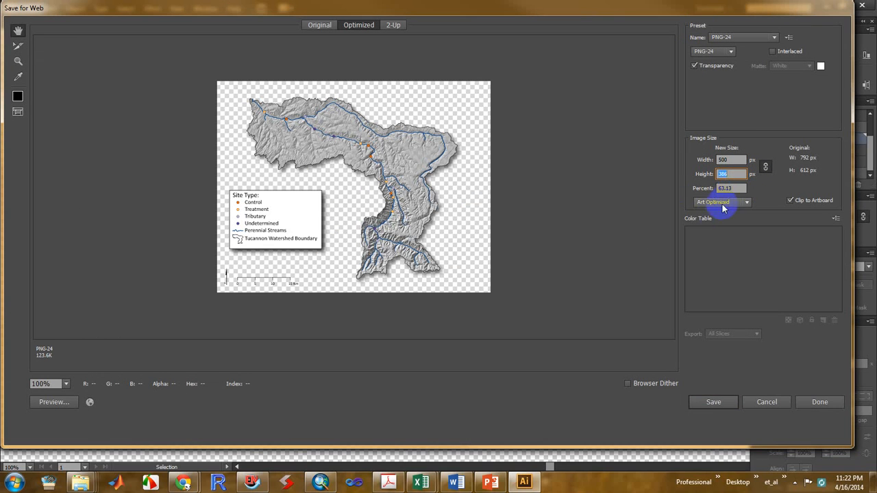
# - Save the transparent export as Test1_Map_500w_Transparent.png in the AI folder
pyautogui.click(724, 407)
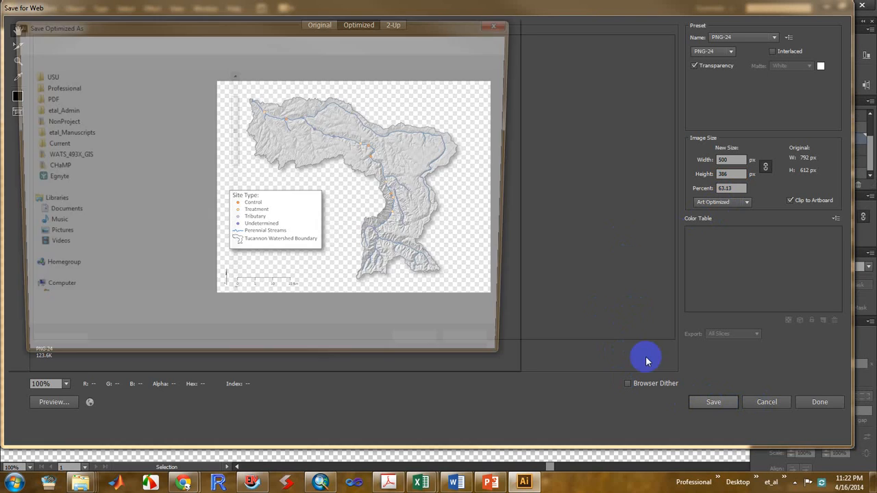
pyautogui.click(348, 115)
pyautogui.click(112, 313)
pyautogui.write('500w_Transparent.png')
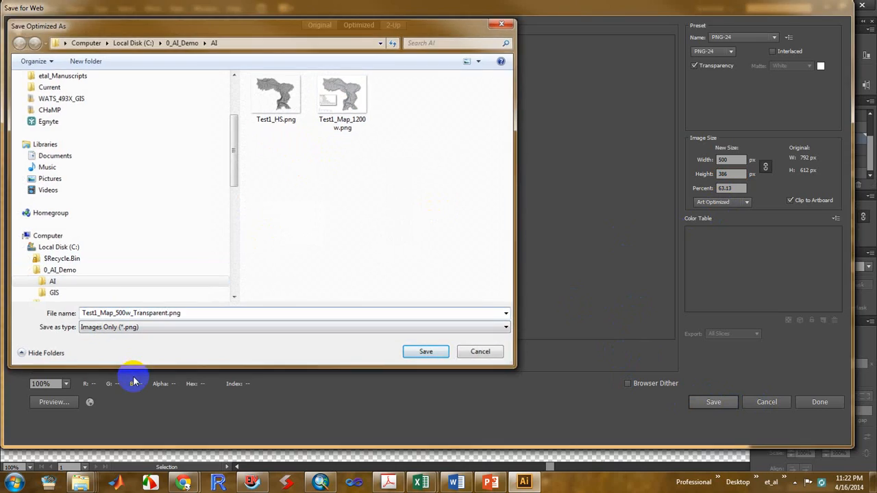
pyautogui.press('Return')
# - Switch to the AI folder in Windows Explorer, check the size of Test1_Map_500w_Transparent.png and preview the image
pyautogui.moveTo(80, 483)
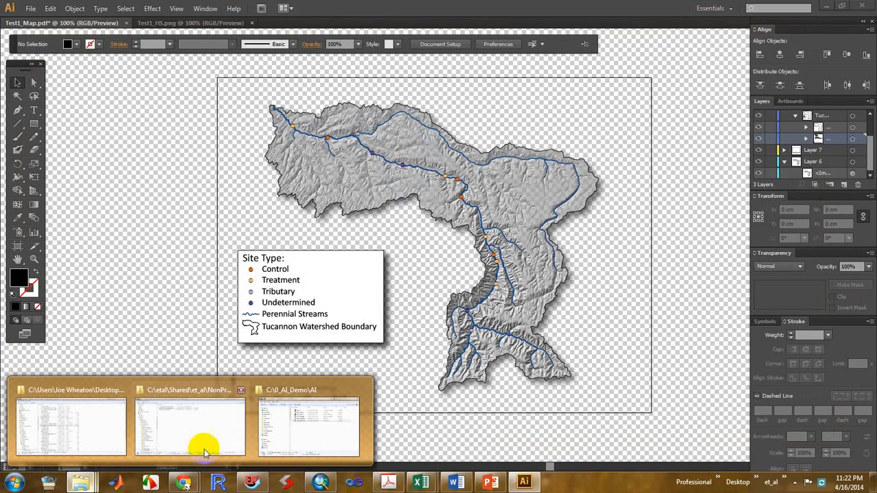
pyautogui.click(284, 434)
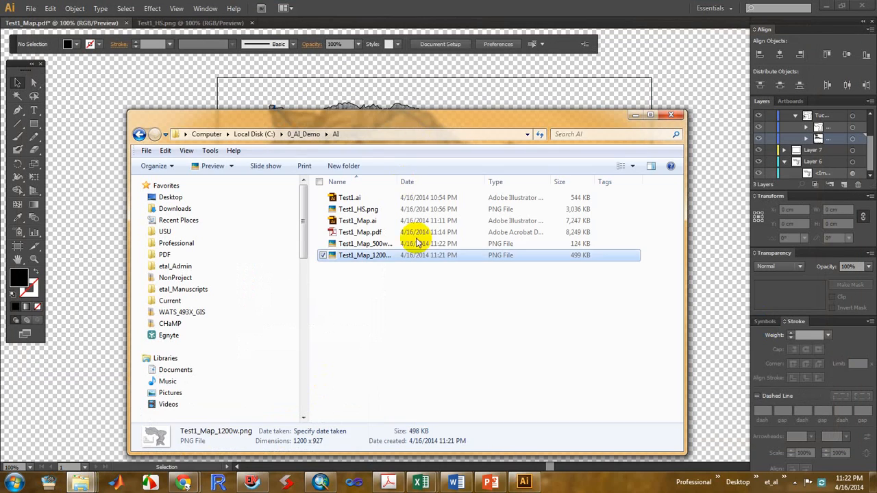
pyautogui.click(579, 245)
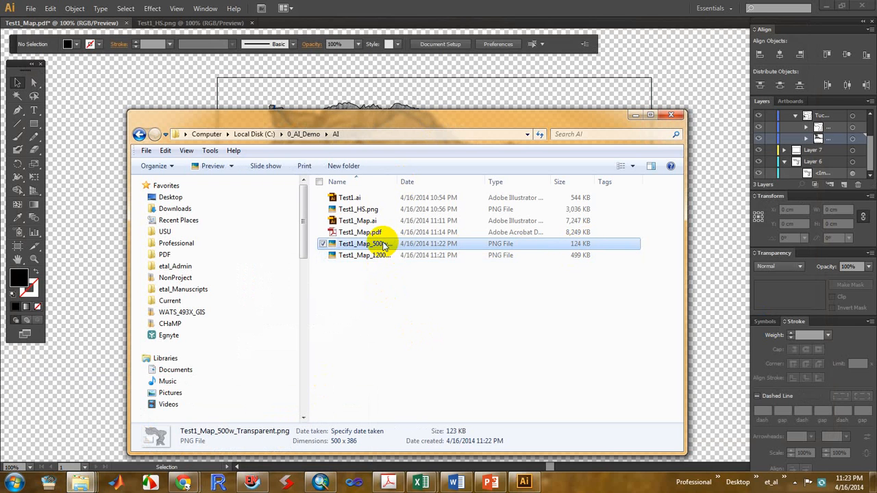
pyautogui.doubleClick(384, 246)
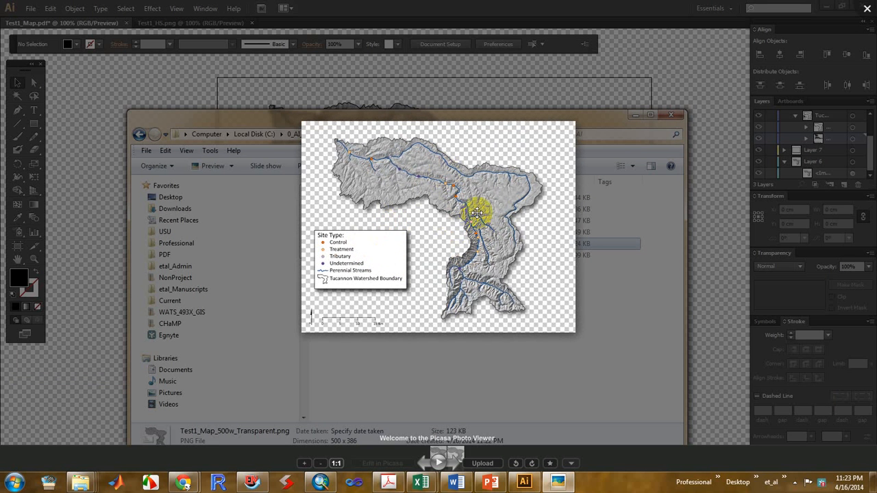
# - Close the preview of the 500 px transparent map and switch back to Illustrator
pyautogui.click(319, 465)
pyautogui.click(398, 373)
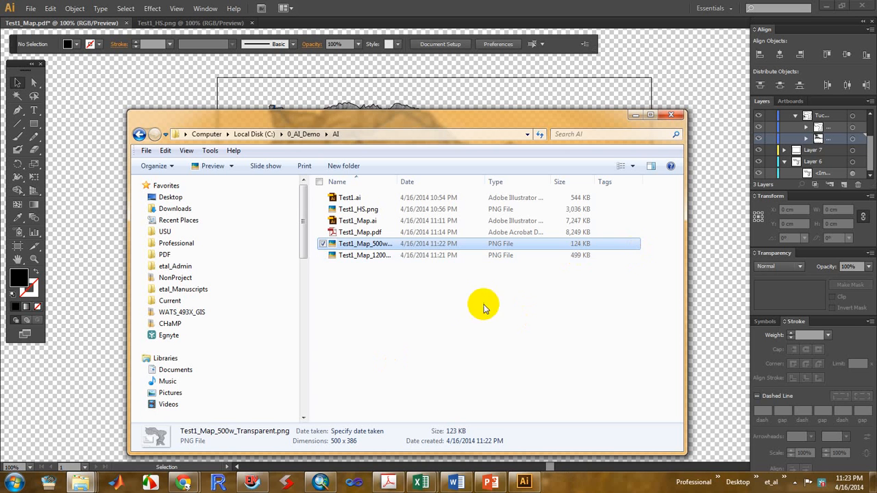
pyautogui.click(711, 180)
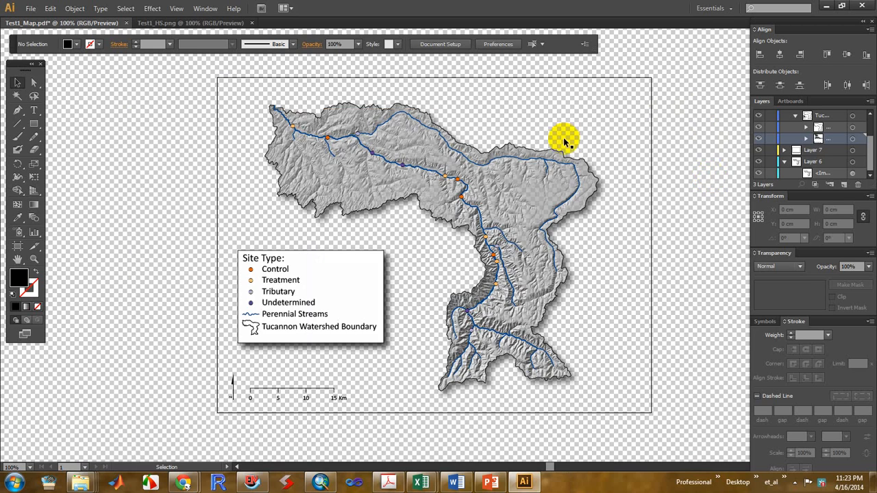
# - Set up a Save for Web export of the map as a PNG-24 without transparency and with a 2400 px width
pyautogui.click(31, 8)
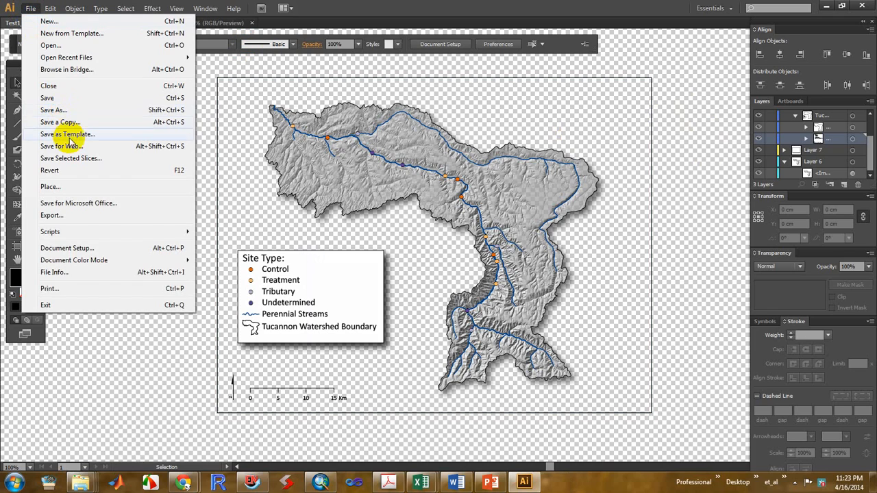
pyautogui.click(65, 146)
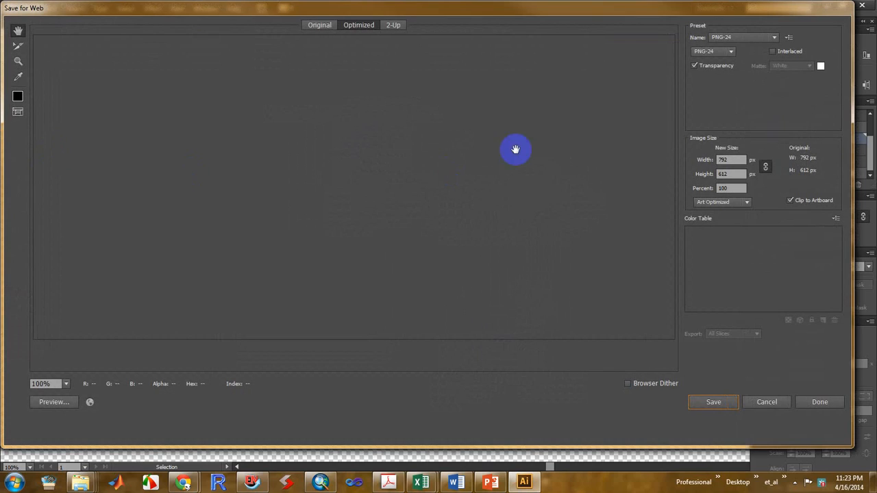
pyautogui.click(693, 66)
pyautogui.click(725, 159)
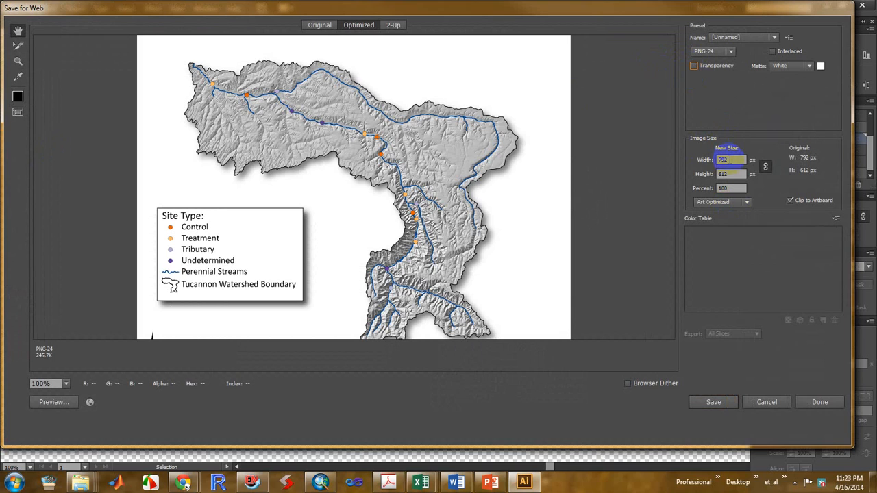
pyautogui.write('2400')
pyautogui.press('Tab')
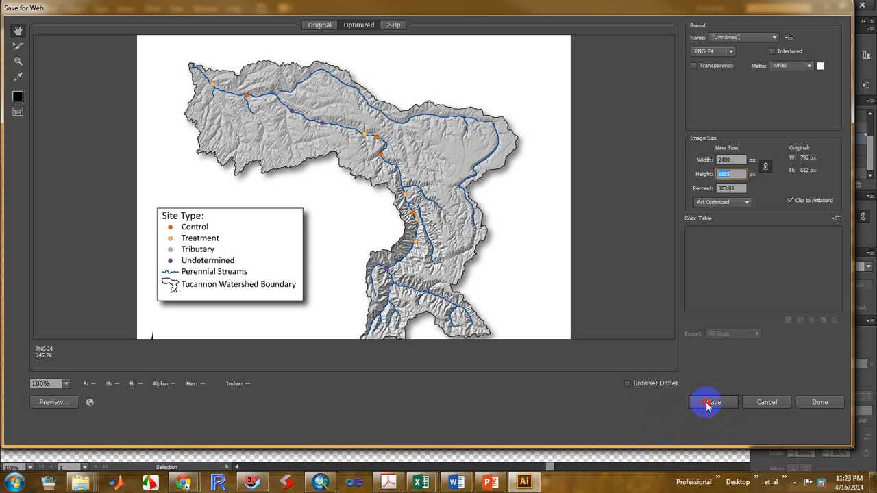
# - Save the export as Test1_Map_2400w.png in the AI folder
pyautogui.press('Return')
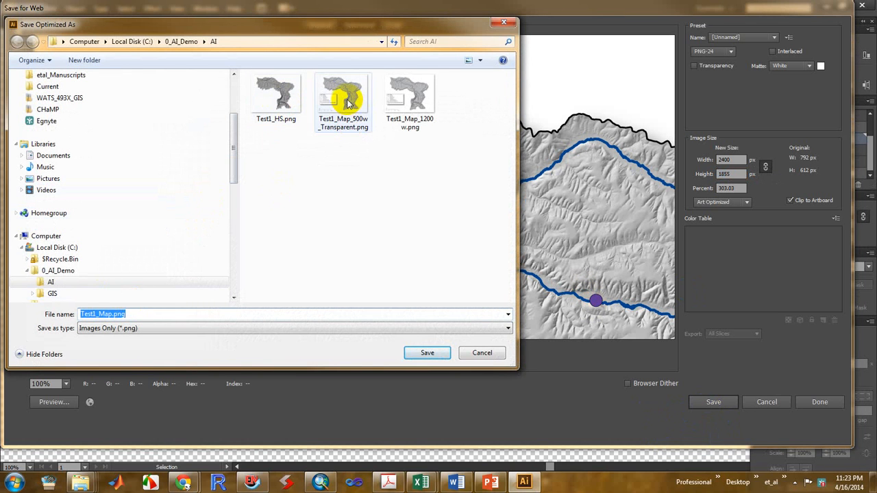
pyautogui.click(409, 103)
pyautogui.click(125, 315)
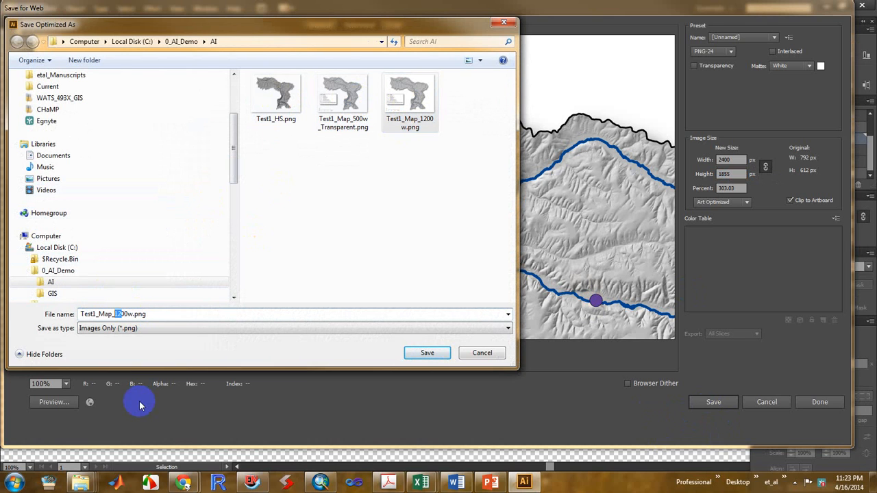
pyautogui.press('Return')
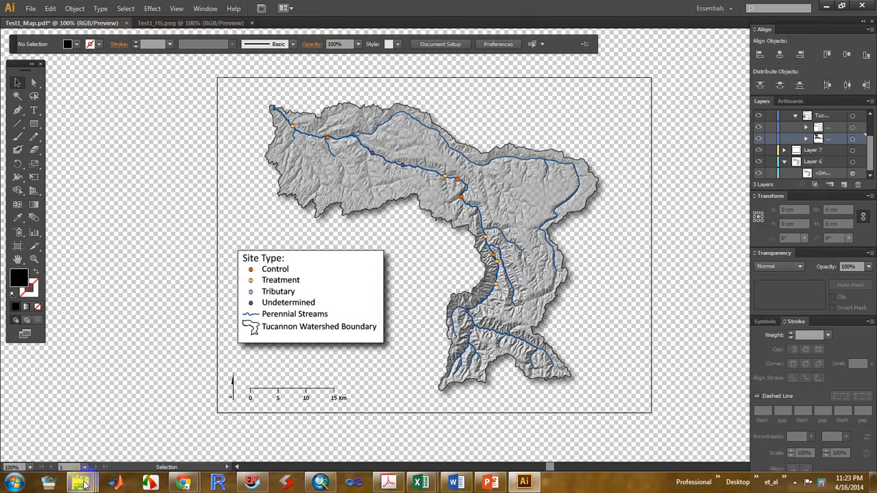
# - Switch to the AI folder in Windows Explorer, check the size of Test1_Map_2400w.png and preview the image at 100% zoom
pyautogui.moveTo(80, 482)
pyautogui.click(312, 419)
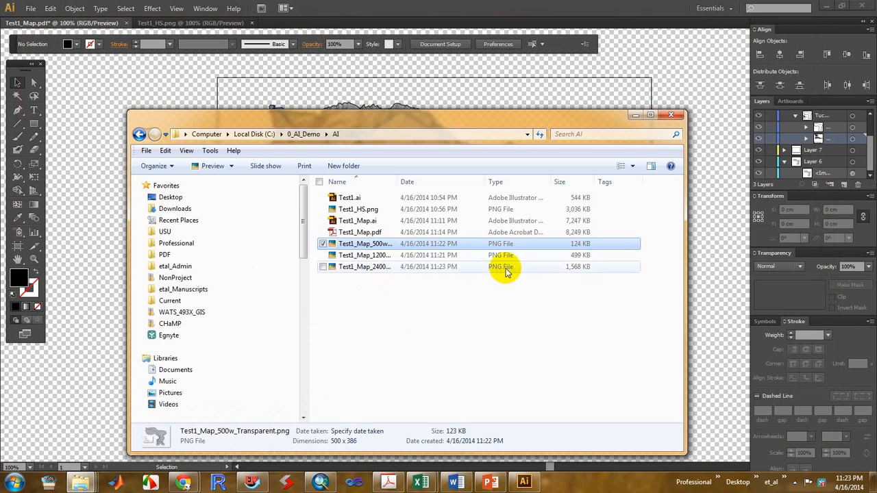
pyautogui.click(592, 274)
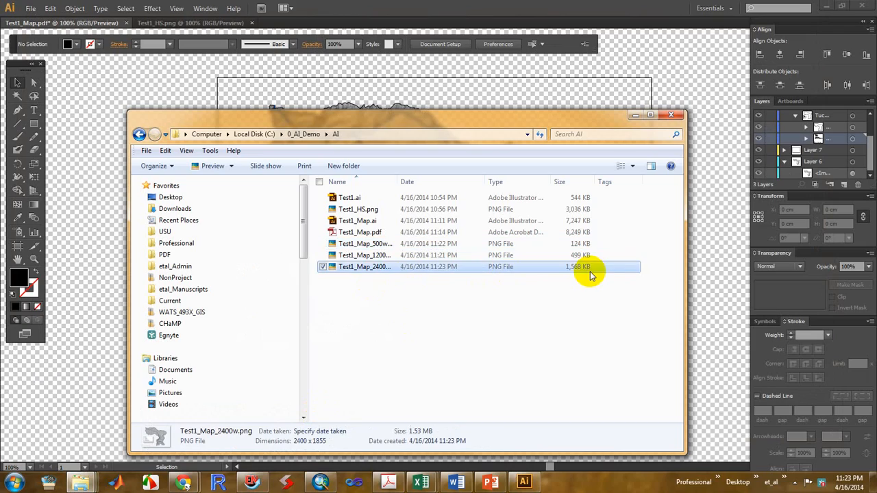
pyautogui.doubleClick(361, 267)
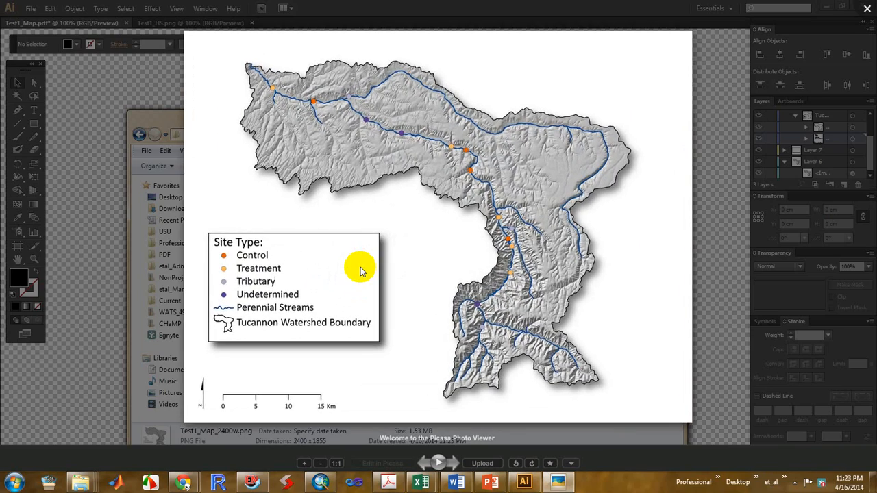
pyautogui.scroll(2, 366, 270)
pyautogui.scroll(2, 369, 276)
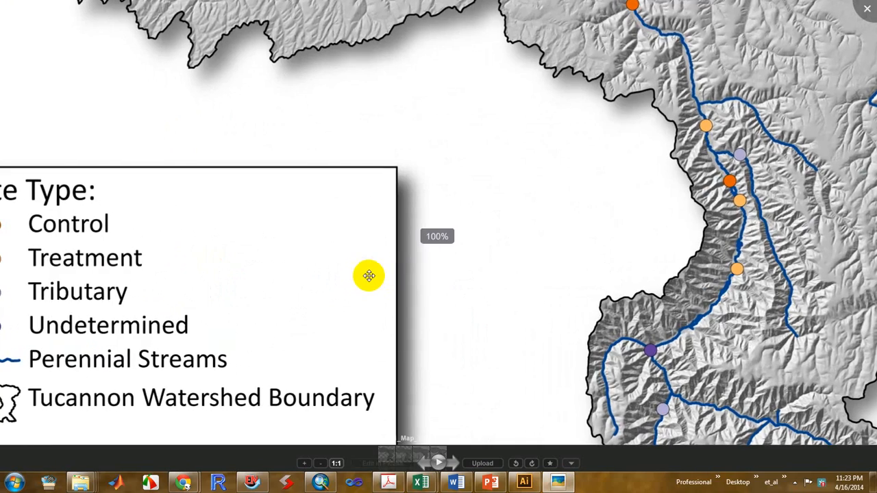
# - Compare the detail of the 1200 px and 500 px transparent maps up close in the photo viewer, then close the preview
pyautogui.press('Left')
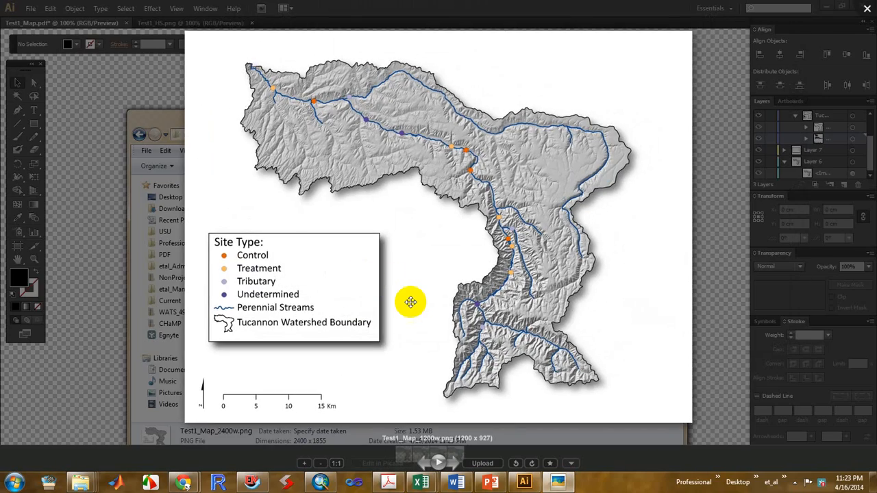
pyautogui.scroll(6, 411, 300)
pyautogui.moveTo(657, 329); pyautogui.dragTo(434, 281)
pyautogui.scroll(-8, 435, 281)
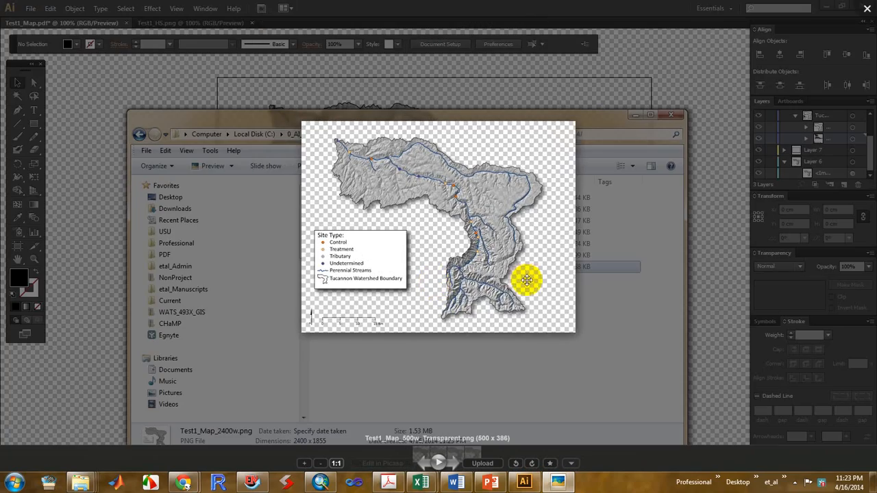
pyautogui.scroll(6, 525, 280)
pyautogui.scroll(-8, 501, 286)
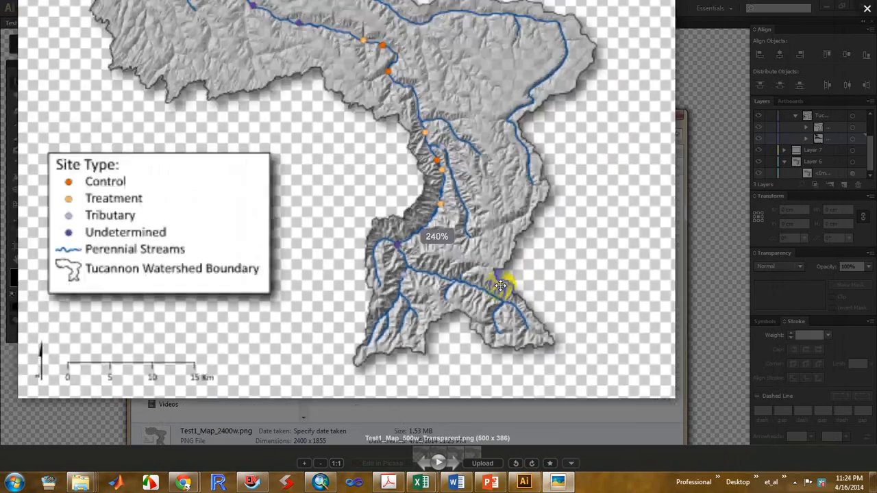
pyautogui.click(495, 318)
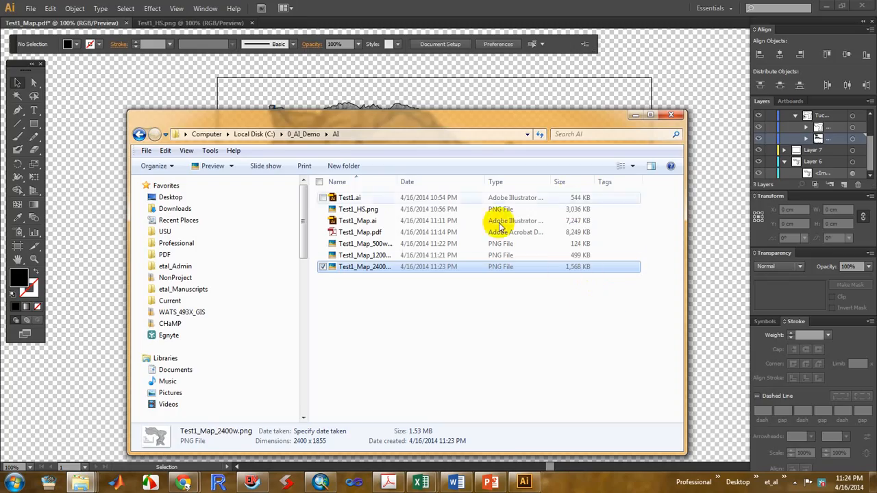